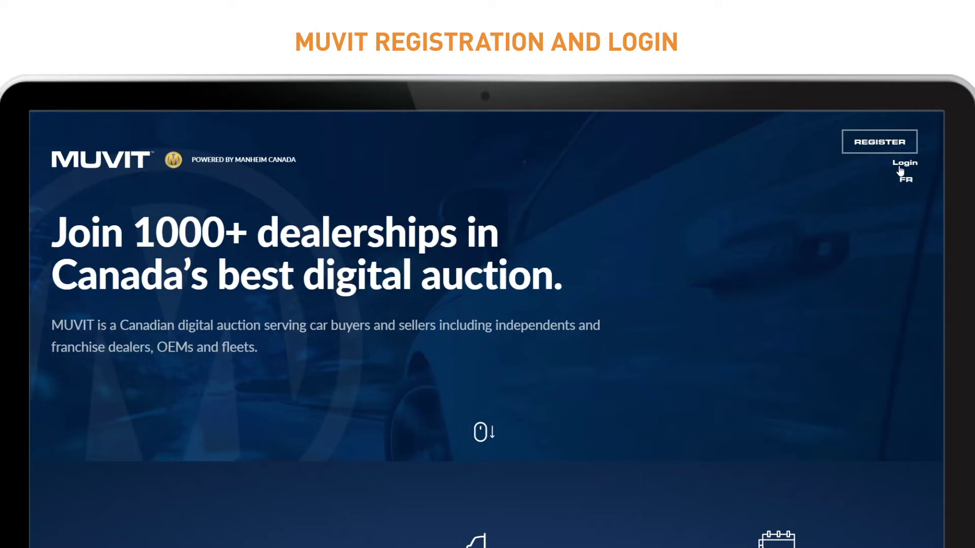
Scroll the landing page to the 1 Hour Listings, Custom Sales Events and Daily Listings features.
scroll(668, 261, "down", 5)
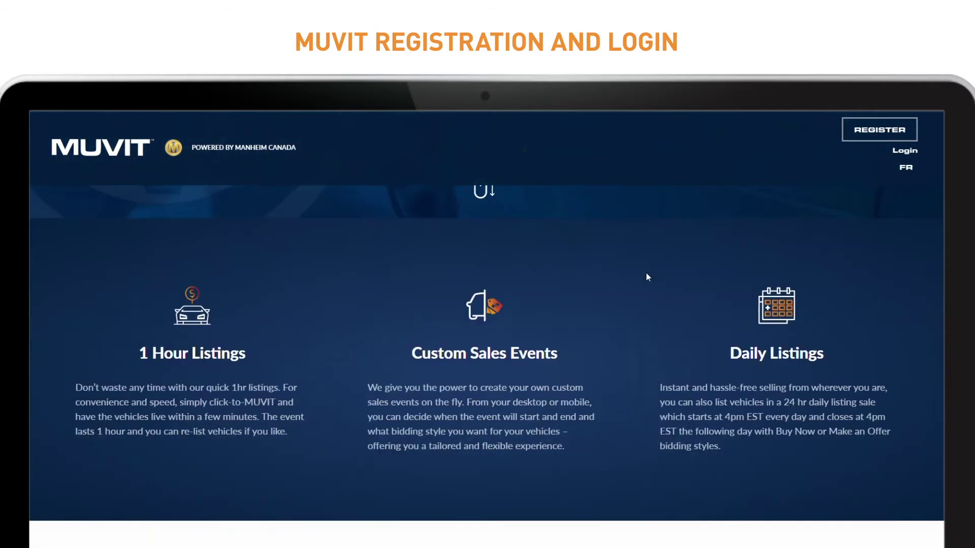
scroll(646, 272, "down", 8)
Open the registration form and enter the AuctionAccess ID, email and phone number.
left_click(463, 273)
scroll(465, 271, "down", 3)
left_click(337, 244)
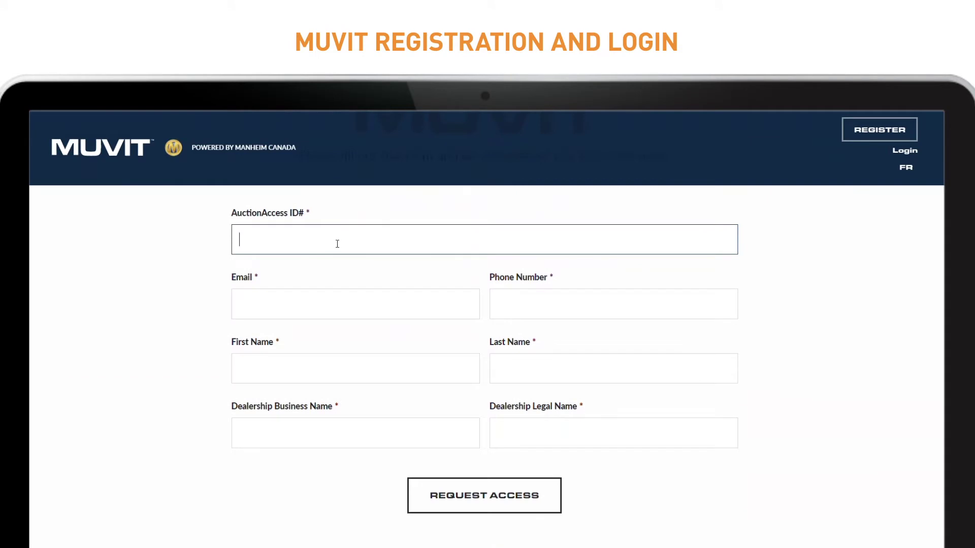
key("Tab")
type("test@gmail.com")
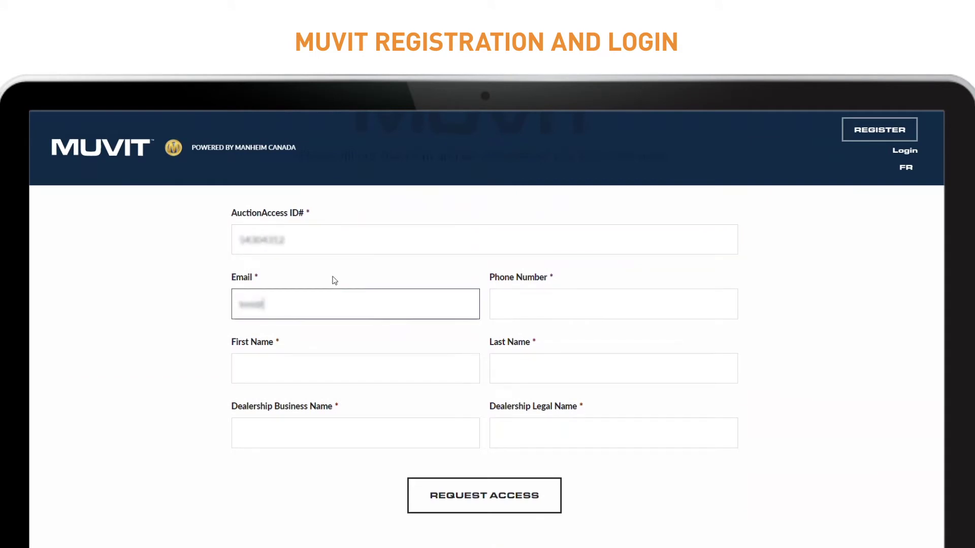
key("Tab")
type("9")
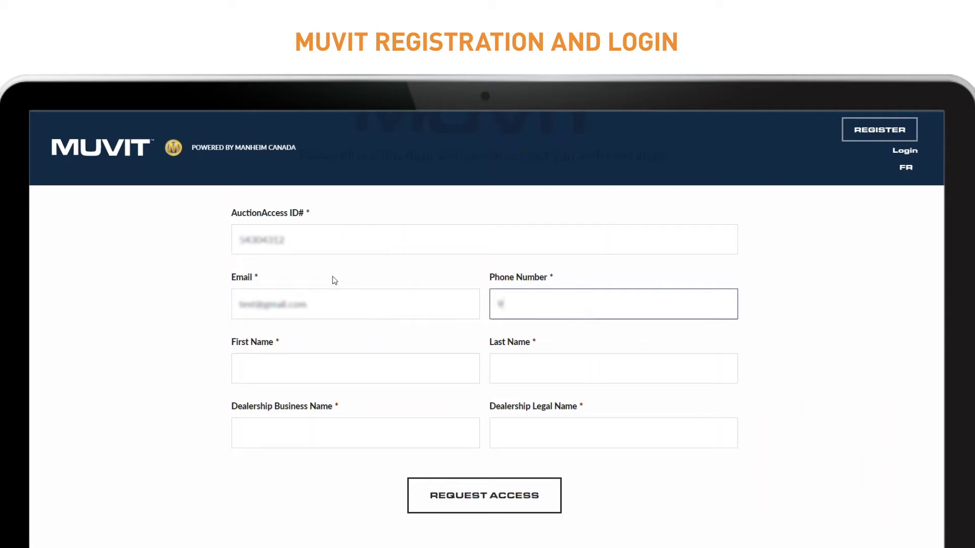
type("05-555-555")
Enter first and last name, dealership business and legal names Auto123, and request access.
key("Tab")
type("John")
key("Tab")
type("Smith")
key("Tab")
type("Auto123")
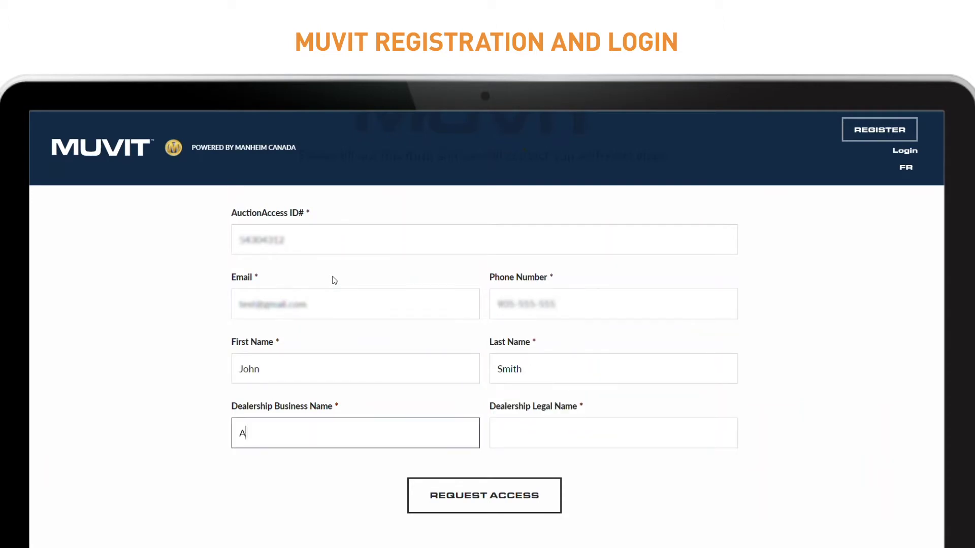
key("Tab")
type("Auto123")
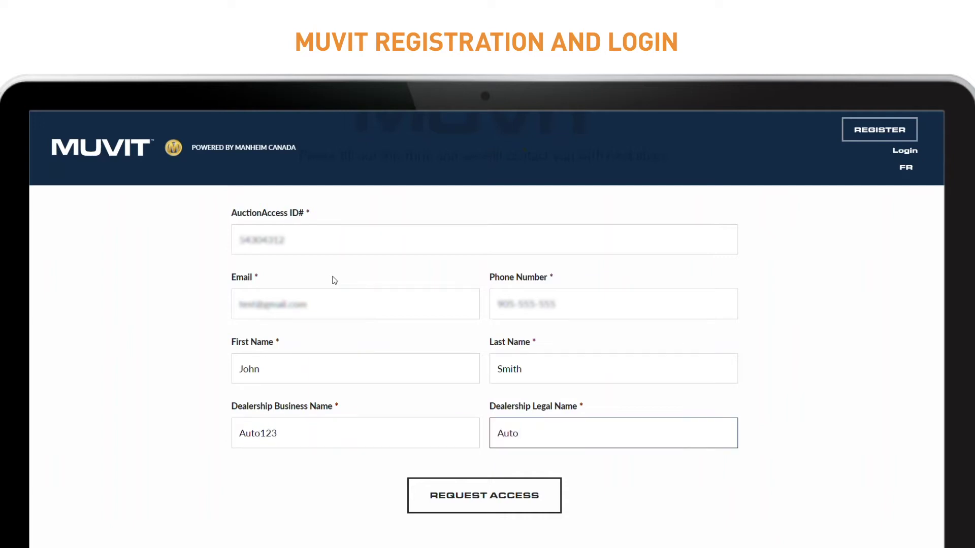
left_click(495, 510)
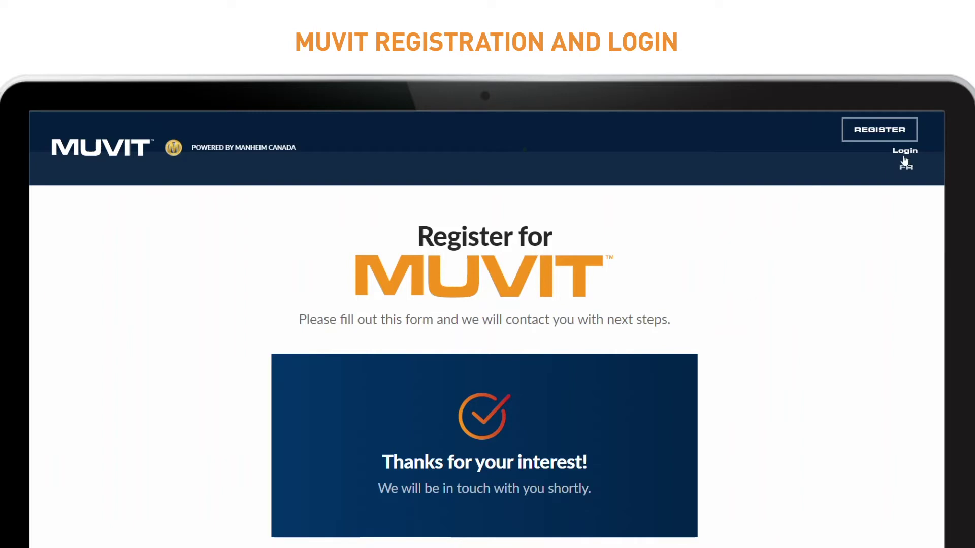
Log in with the saved username and account password, then start the account setup.
left_click(904, 151)
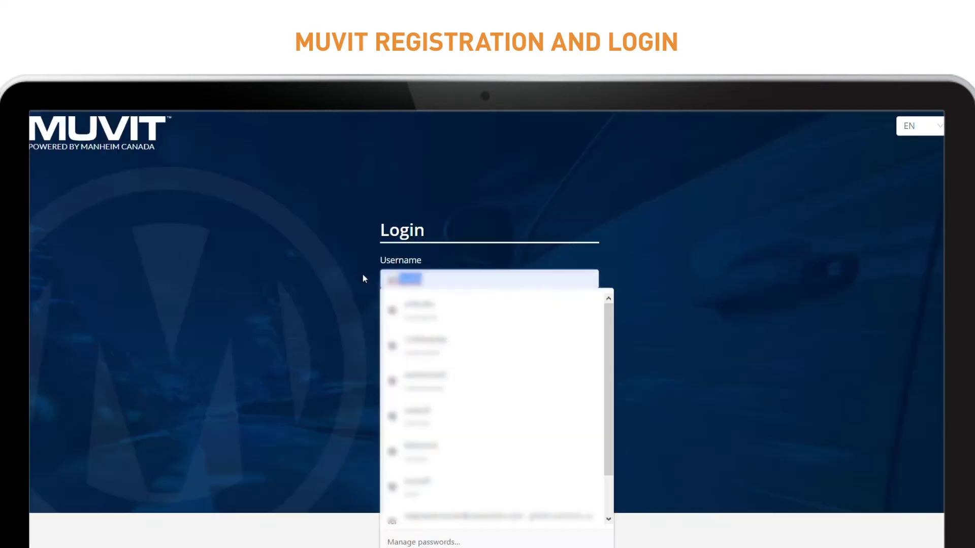
key("Down")
key("Return")
key("Tab")
type("•••••••")
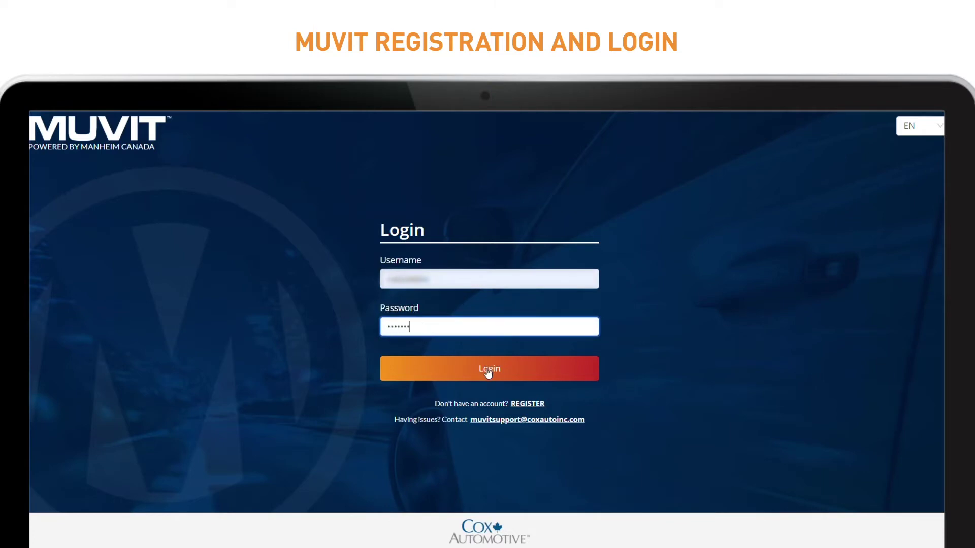
left_click(489, 374)
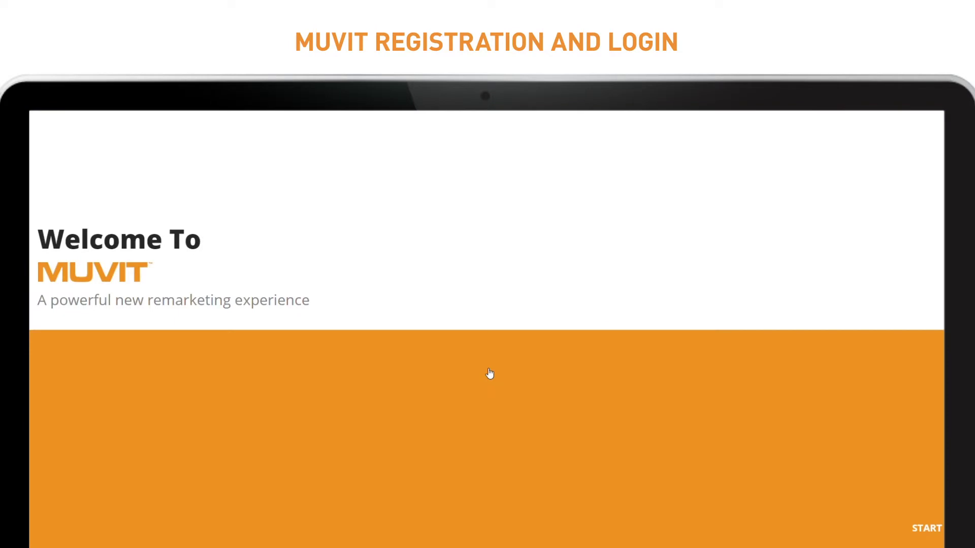
left_click(921, 533)
Fill in the street address and city, and choose ON as the province.
scroll(459, 233, "down", 1)
left_click(434, 273)
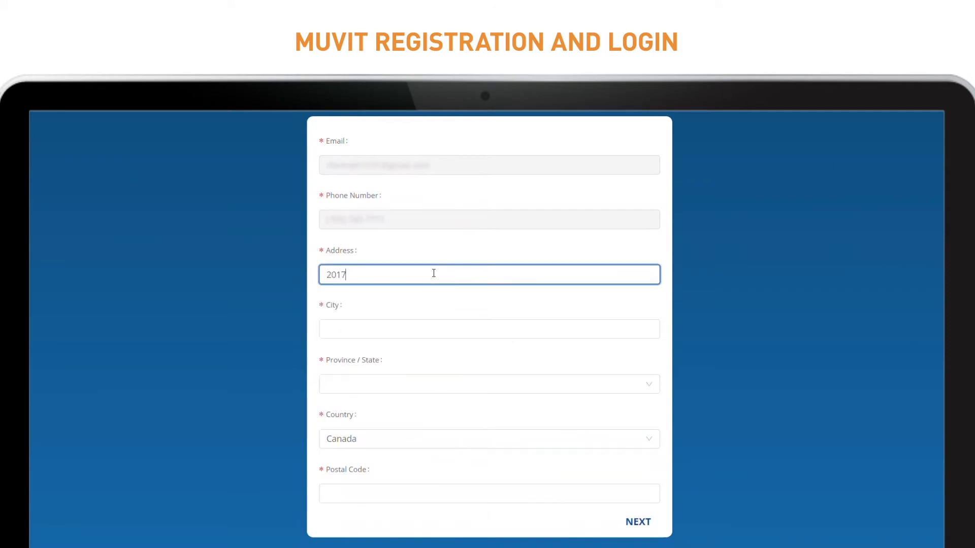
key("Tab")
type("Peterborough")
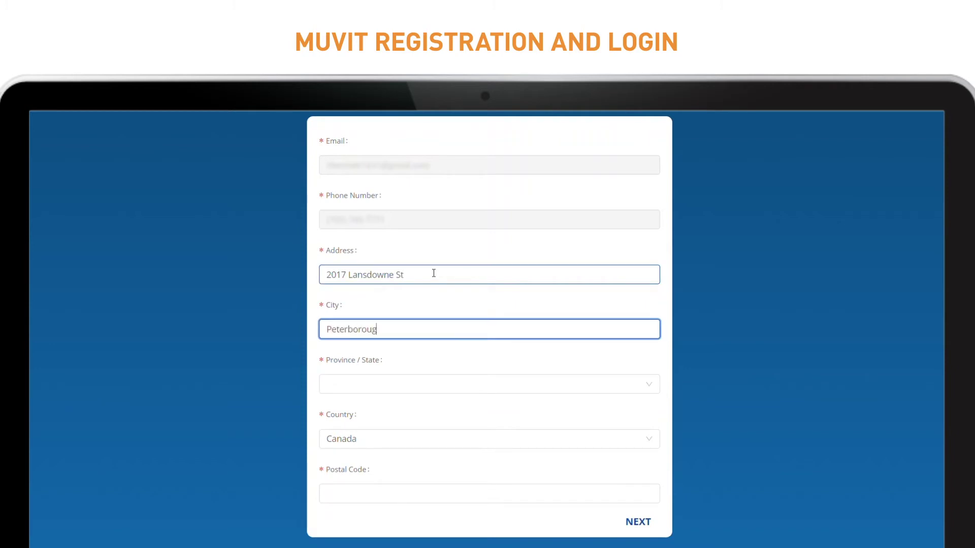
key("Tab")
left_click(476, 391)
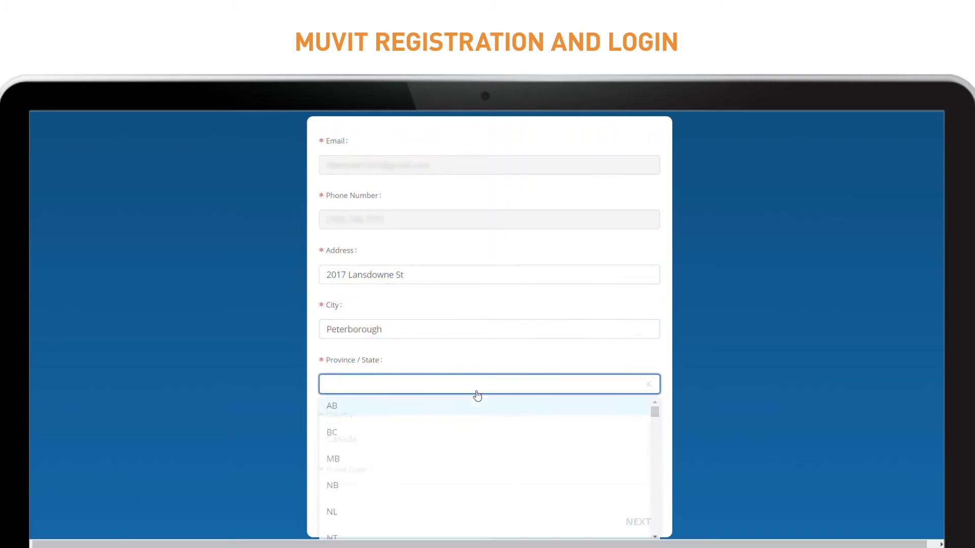
scroll(398, 479, "down", 3)
left_click(385, 512)
Enter the postal code, continue, and enter the Vance Motors Ltd contact's name.
left_click(372, 497)
type("K9J 7Y")
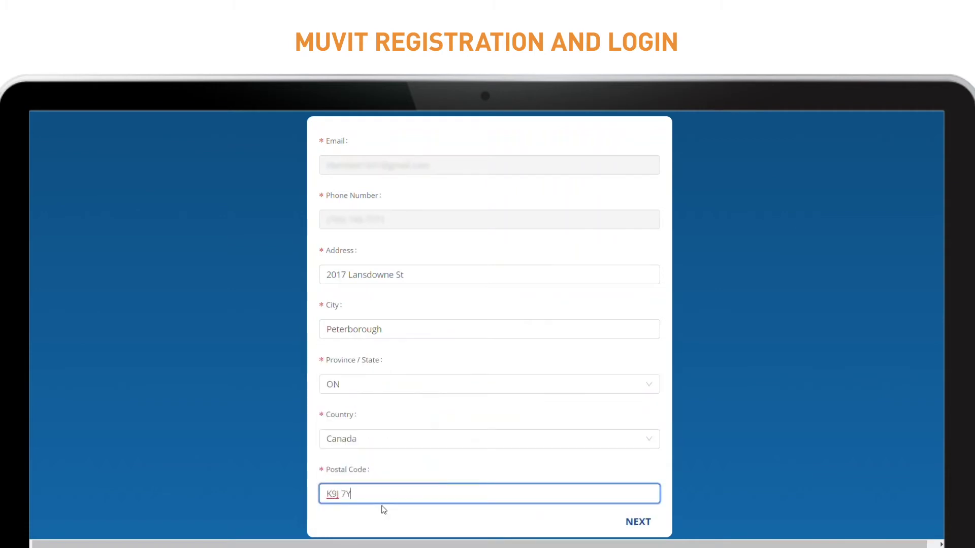
type("5")
left_click(636, 522)
left_click(401, 185)
type("John Smith")
Complete Vance Motors Ltd contact details as default dealership, and fill Annandale Fine Cars' contact details.
key("Tab")
type("905")
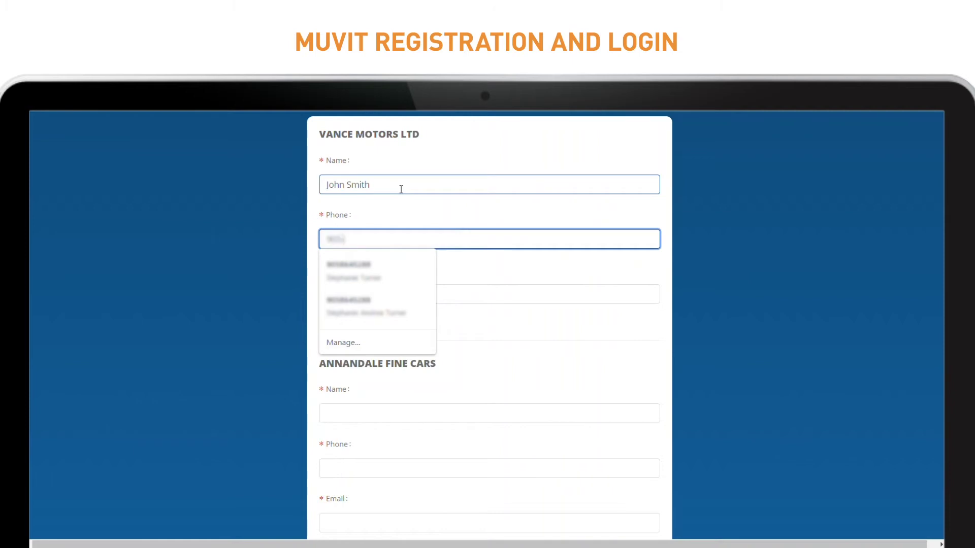
type("03-555")
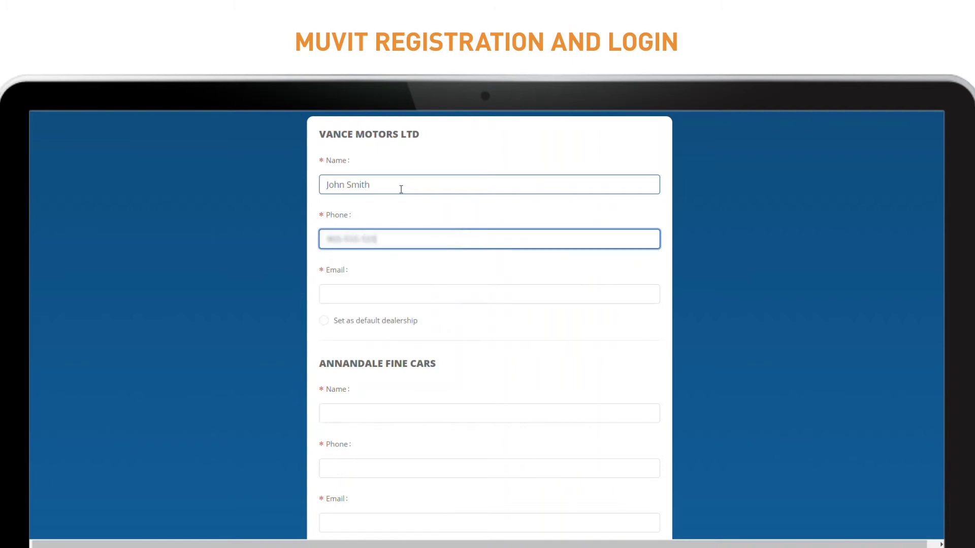
type("test@gmai")
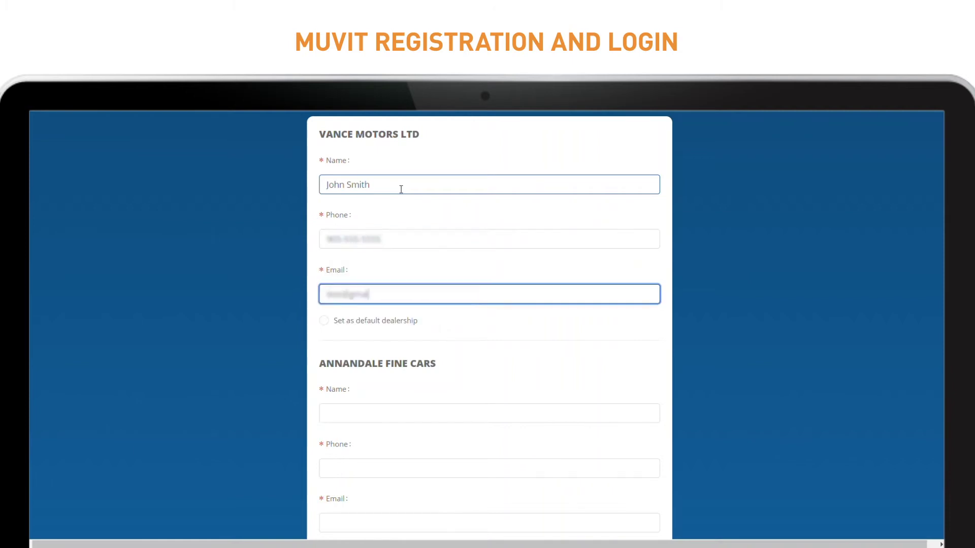
type("l.com")
key("Tab")
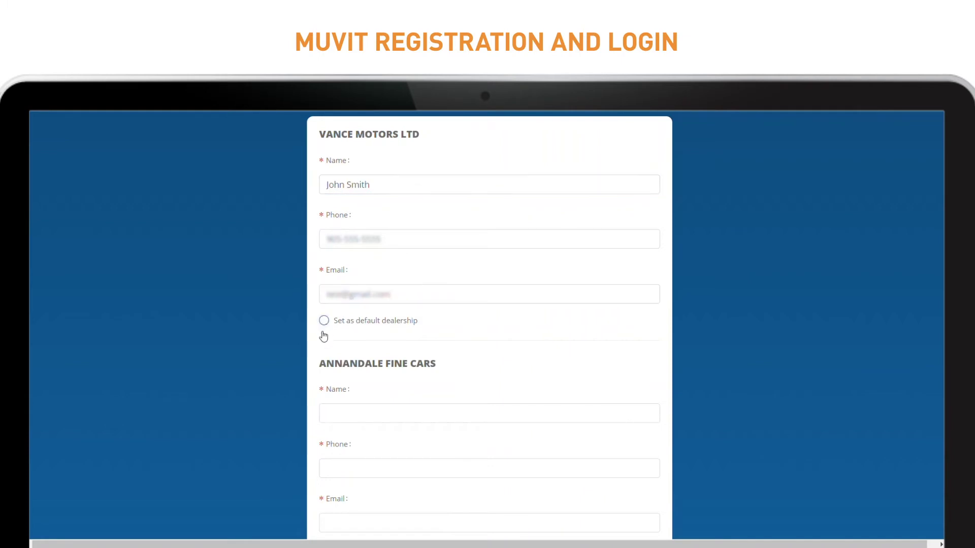
key("space")
left_click(360, 413)
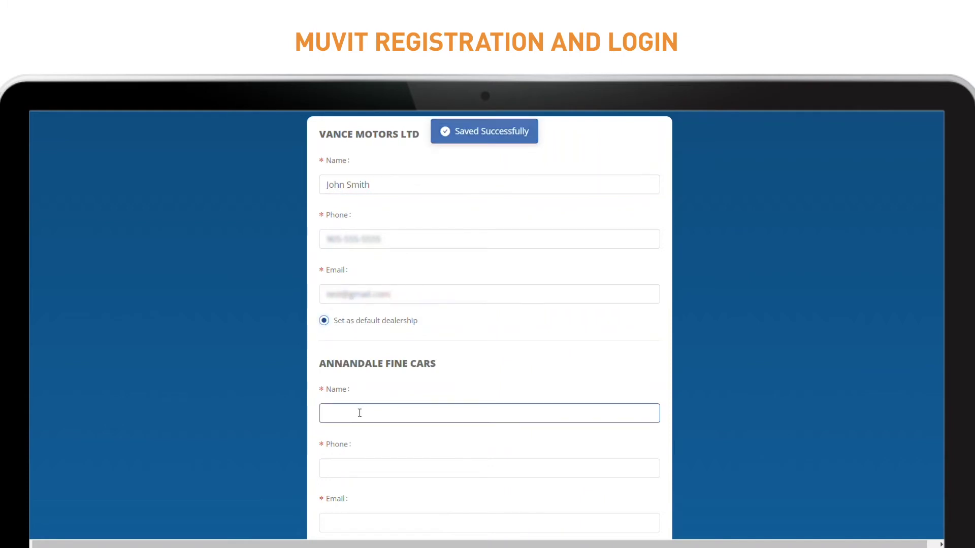
type("John Smith")
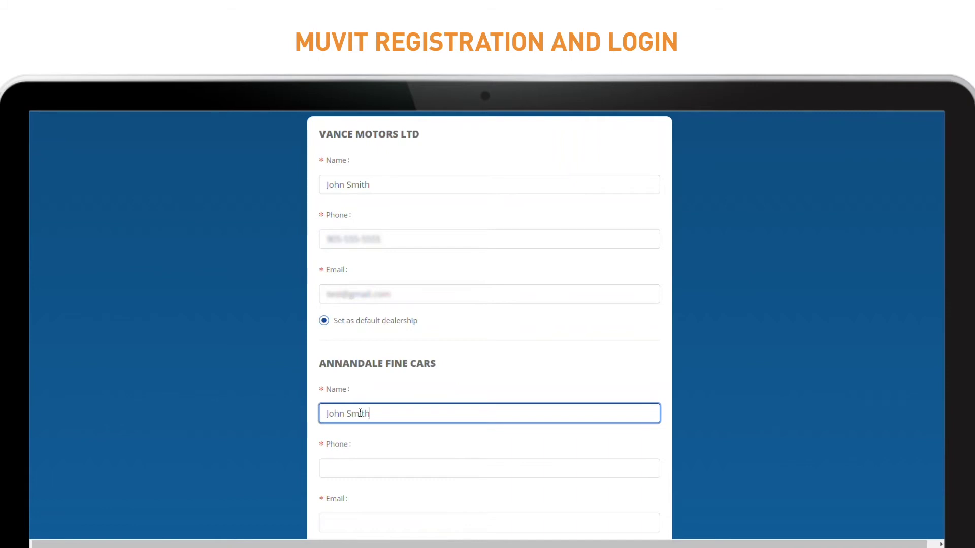
key("Tab")
type("905")
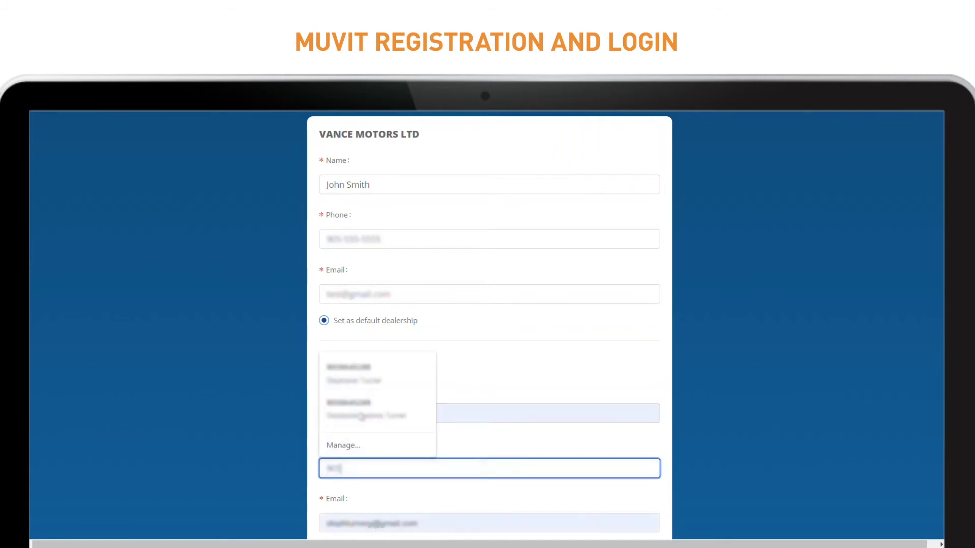
type("-555-555")
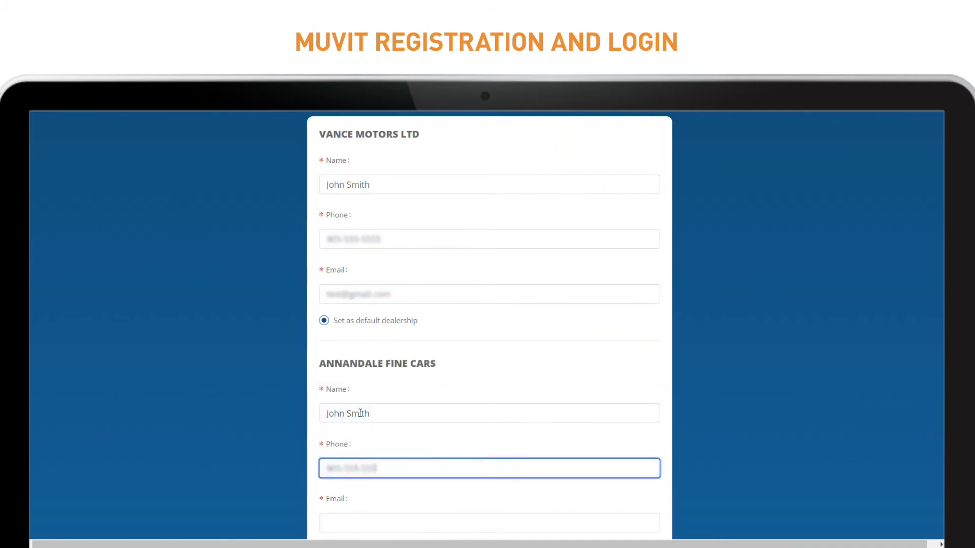
type("test@gmail")
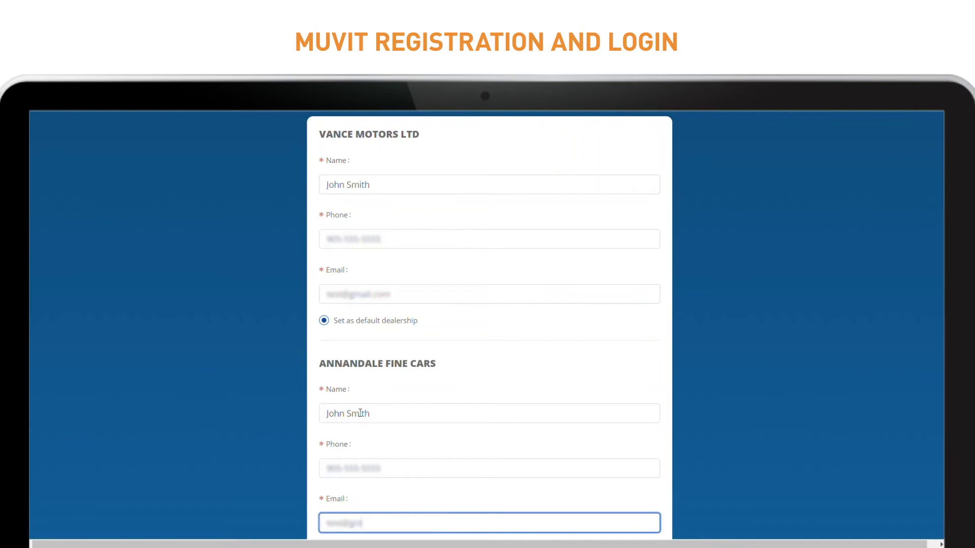
type(".com")
Enter Peterborough Chrysler Plymouth's contact name, phone and email, then submit the contacts.
scroll(541, 252, "down", 5)
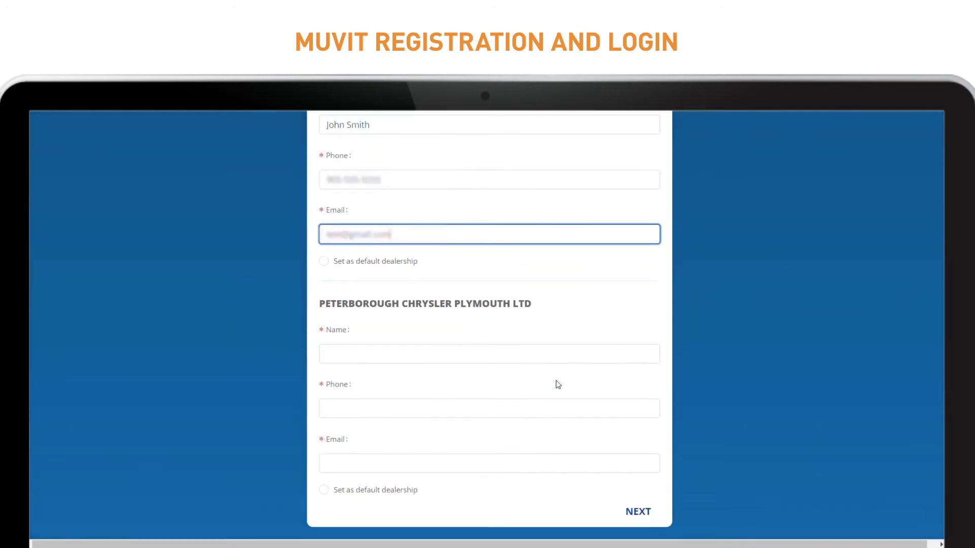
left_click(387, 354)
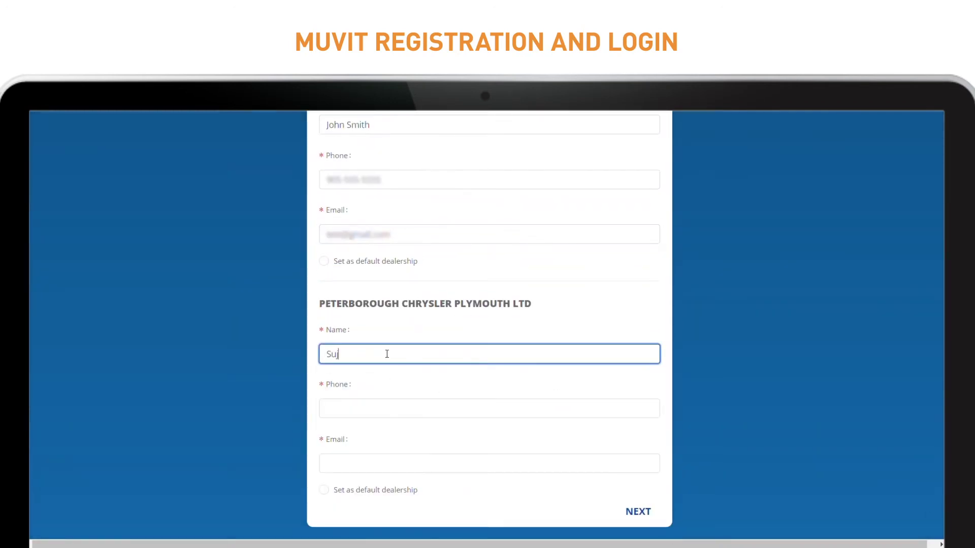
key("Tab")
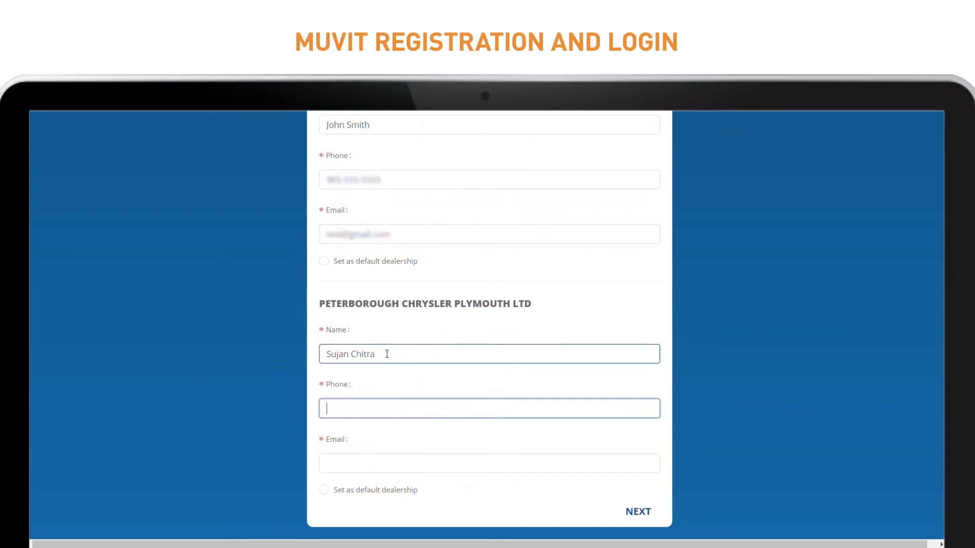
type("905")
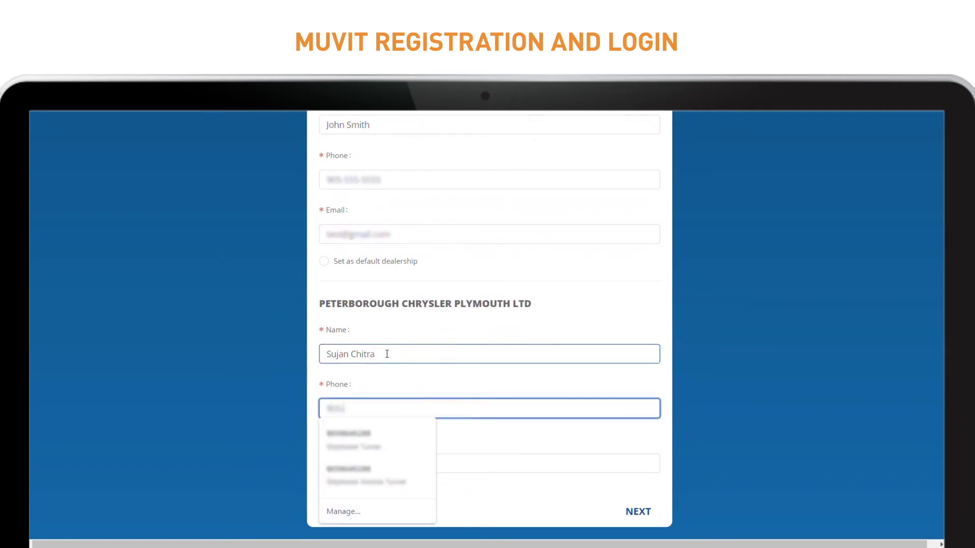
type("-555-5555")
key("Tab")
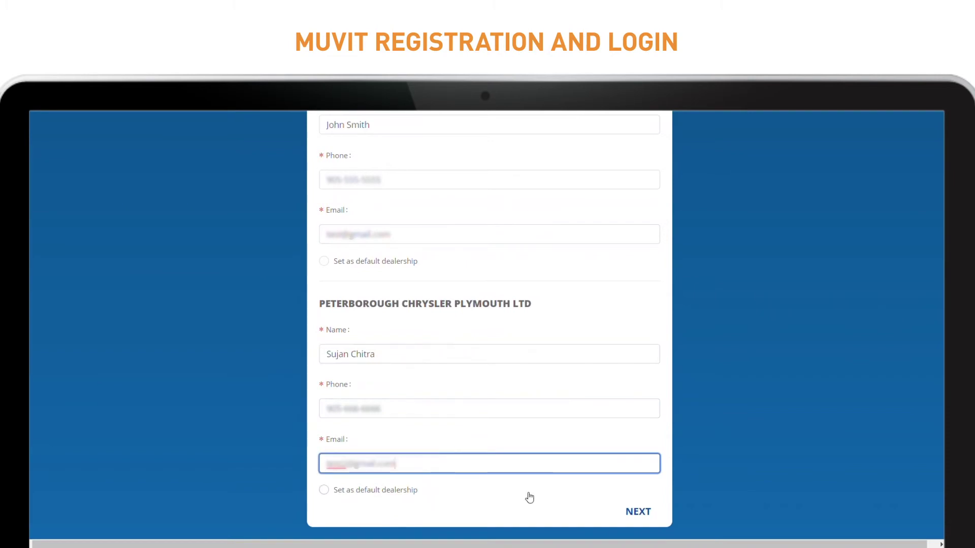
left_click(637, 513)
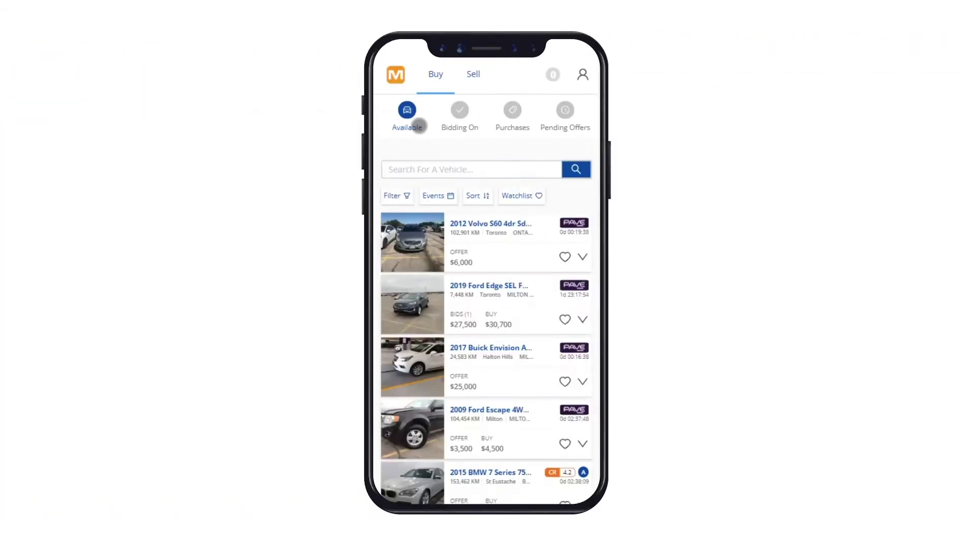
Browse the Buy listings and expand the 2017 GMC Sierra card under Bidding On.
scroll(518, 173, "down", 5)
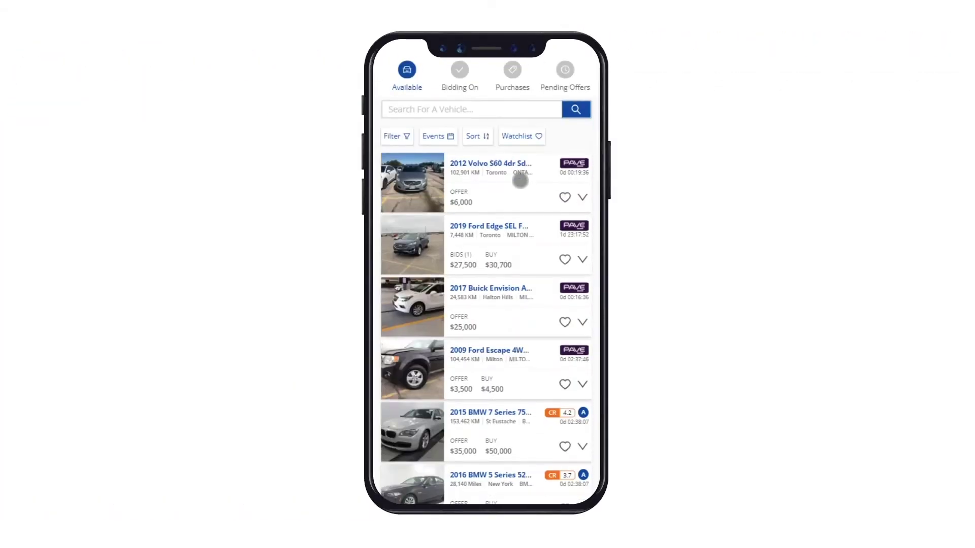
scroll(517, 184, "down", 8)
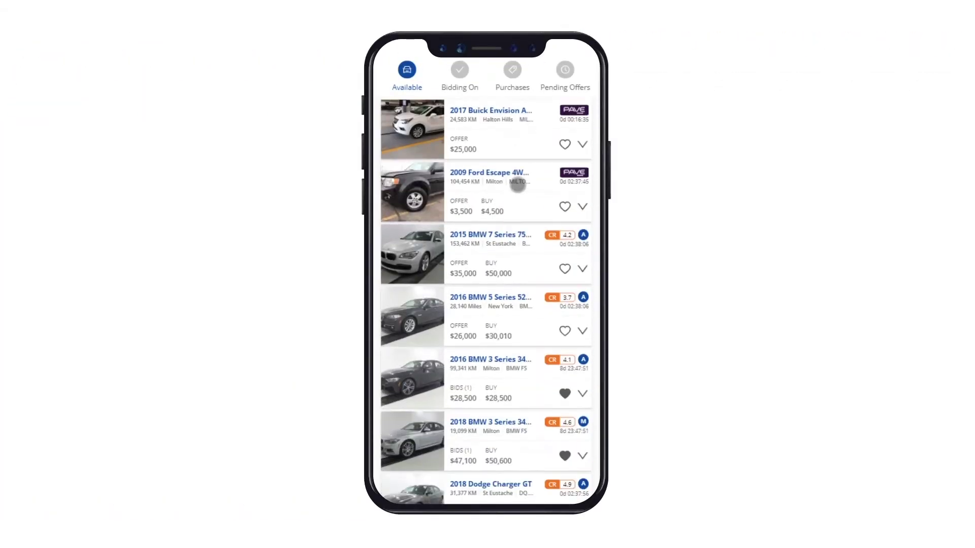
scroll(516, 187, "up", 13)
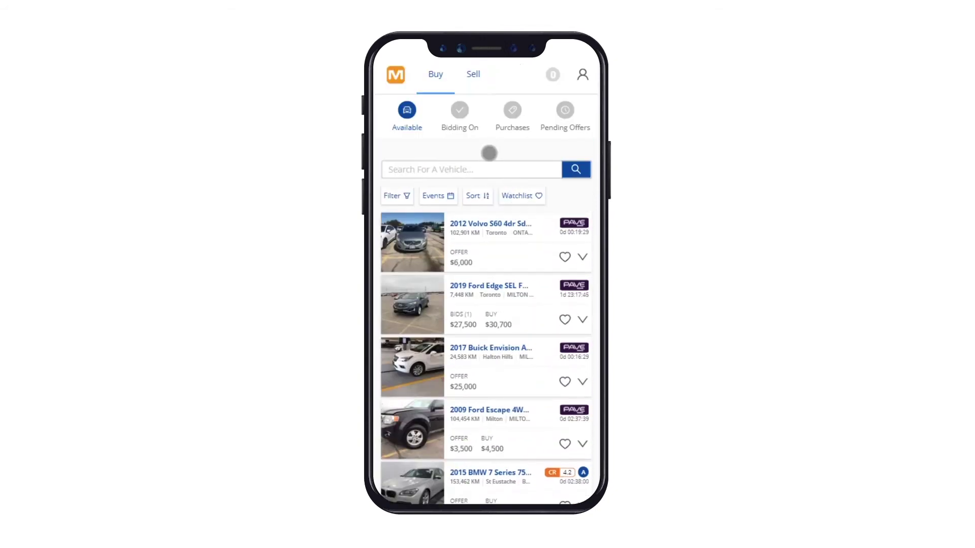
left_click(462, 112)
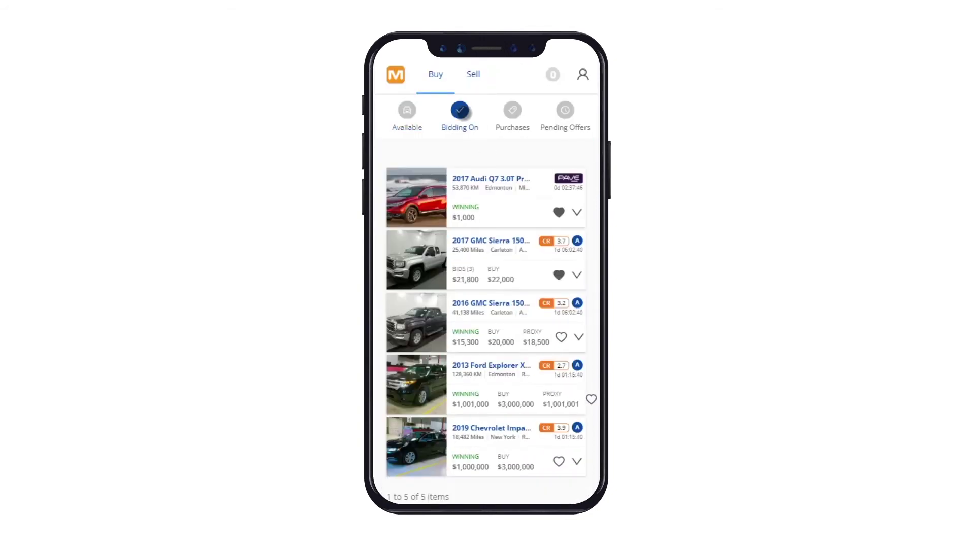
left_click(577, 275)
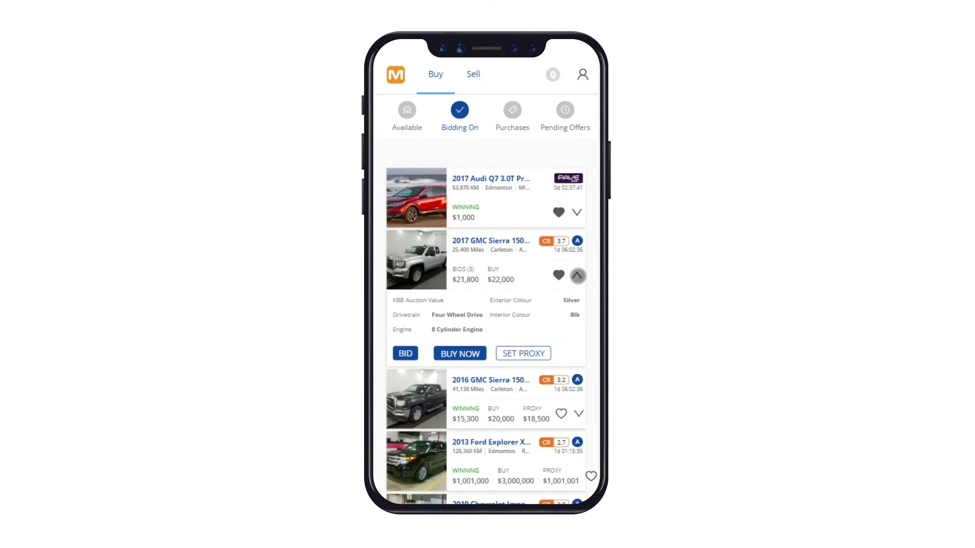
Review Purchases and Pending Offers, expand the 2017 Audi Q7 offer, then switch to Sell.
left_click(512, 111)
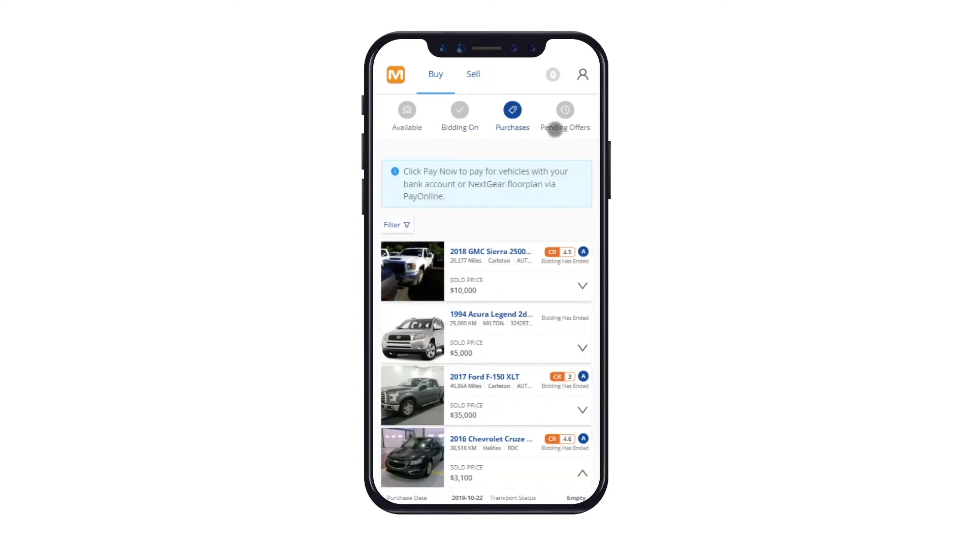
left_click(564, 110)
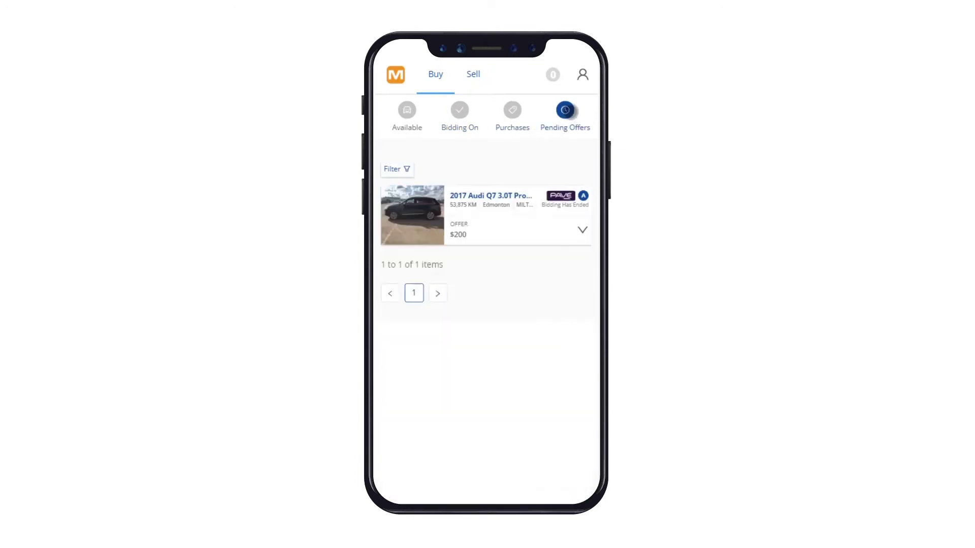
left_click(577, 232)
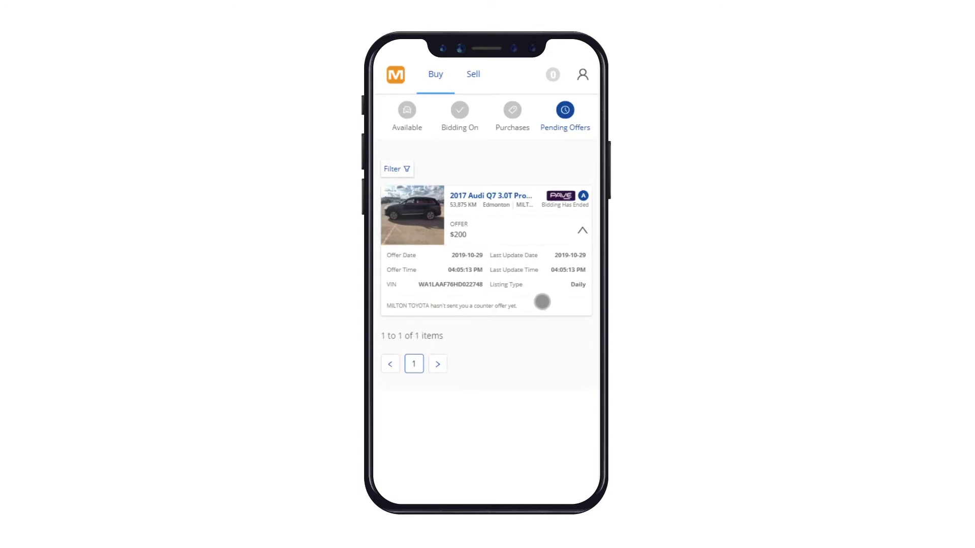
left_click(473, 75)
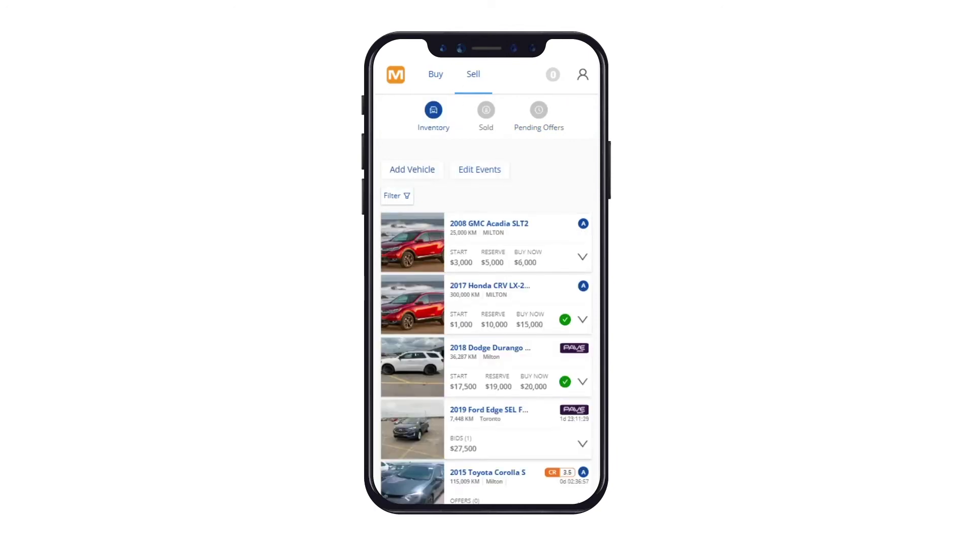
View Sold, expand the 2013 Volkswagen Tiguan pending offer, and open notifications.
left_click(485, 110)
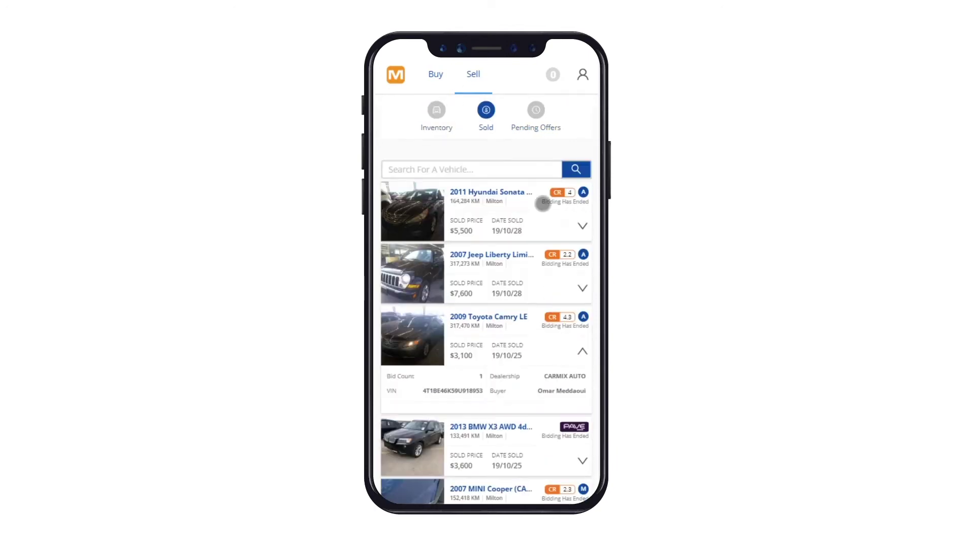
left_click(536, 111)
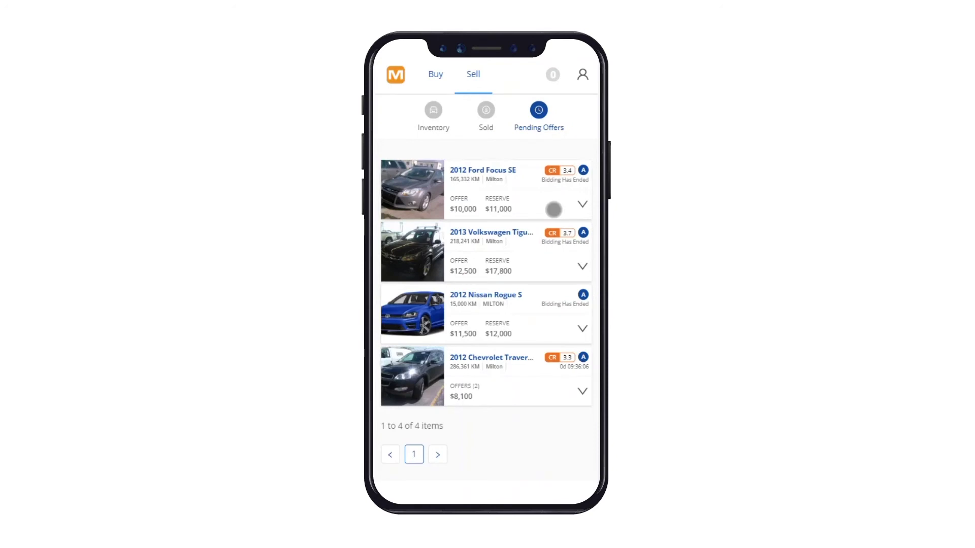
left_click(581, 267)
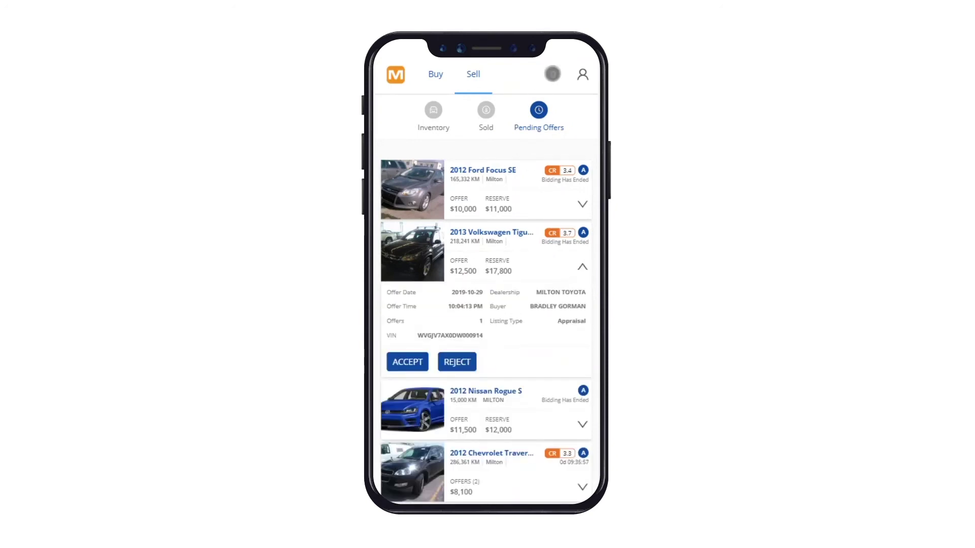
left_click(552, 74)
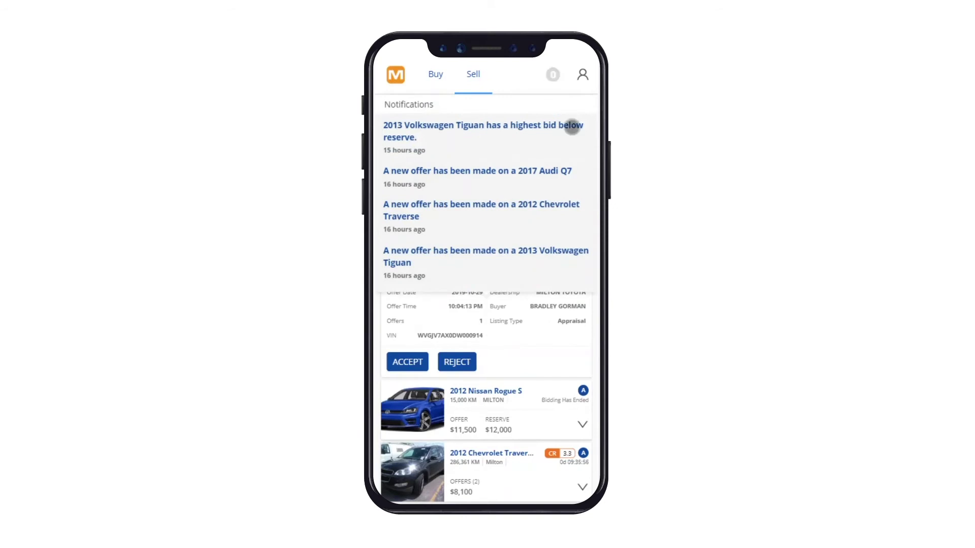
Scroll through the notifications, close them, and open the account menu.
scroll(579, 140, "down", 10)
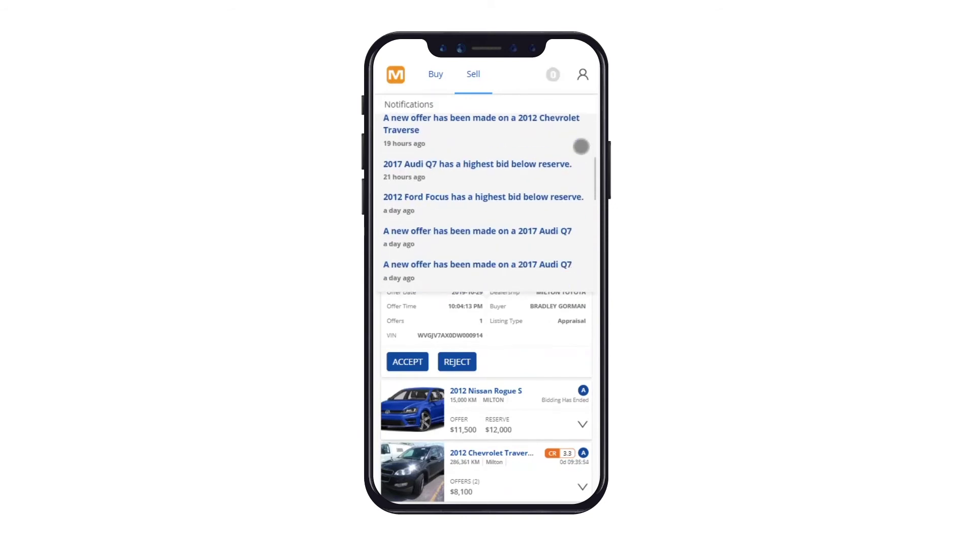
scroll(581, 146, "up", 10)
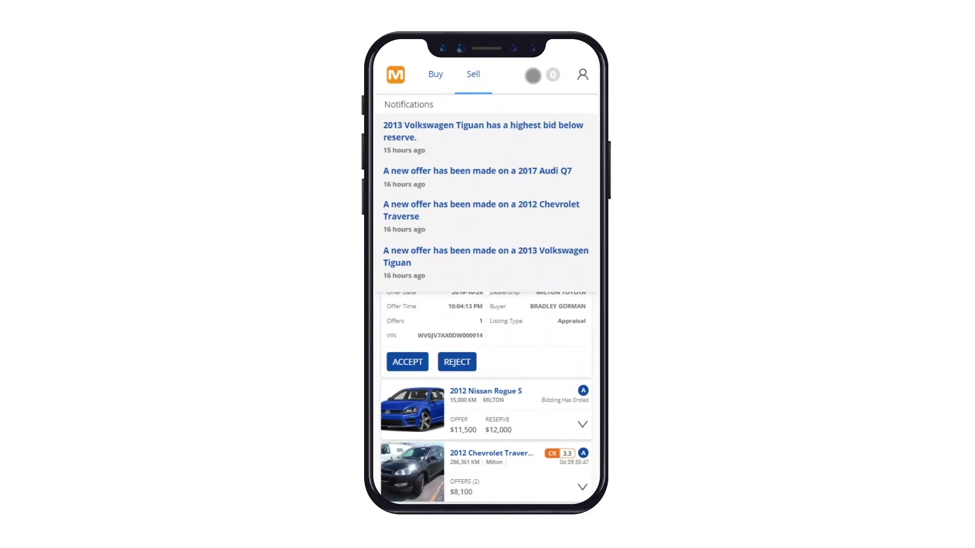
left_click(533, 76)
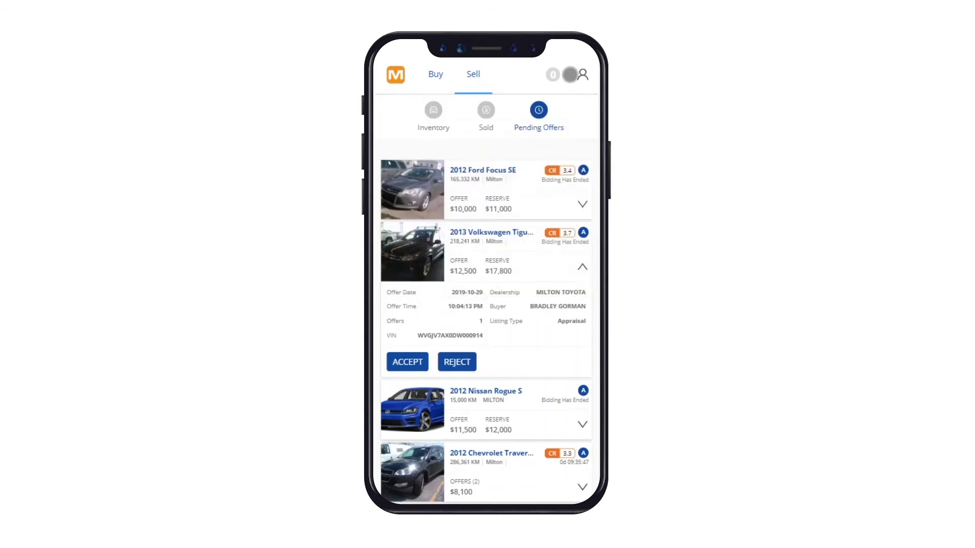
left_click(582, 74)
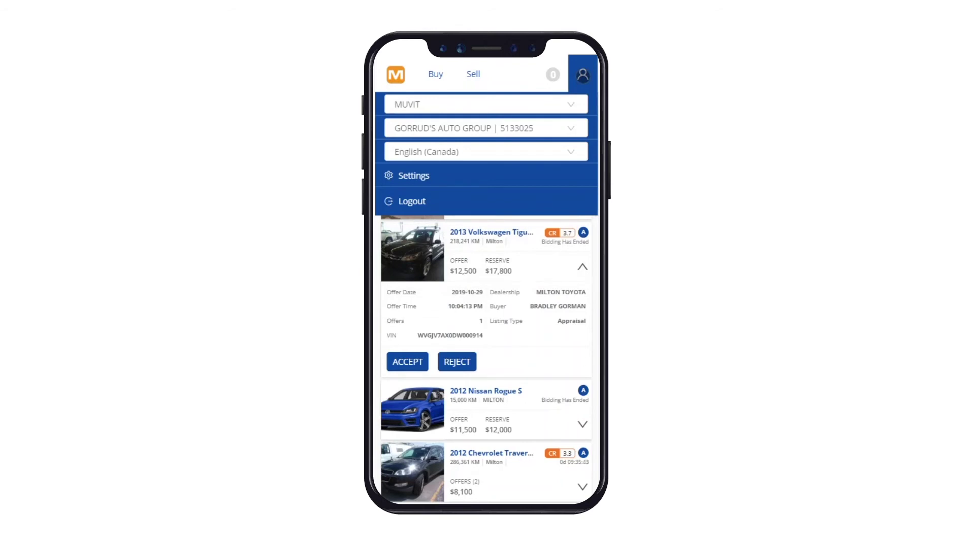
Check the marketplace list, then switch the dealership to MILTON TOYOTA.
left_click(579, 104)
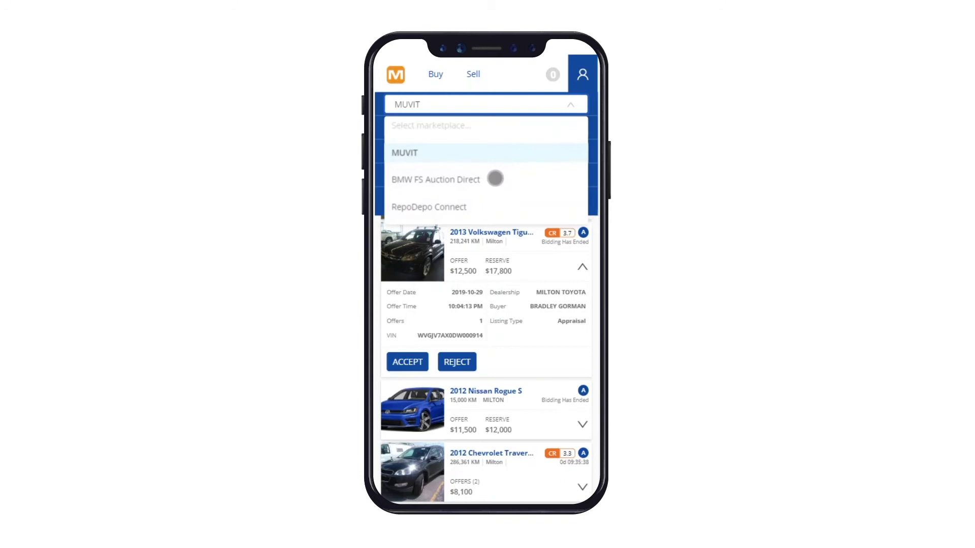
left_click(570, 105)
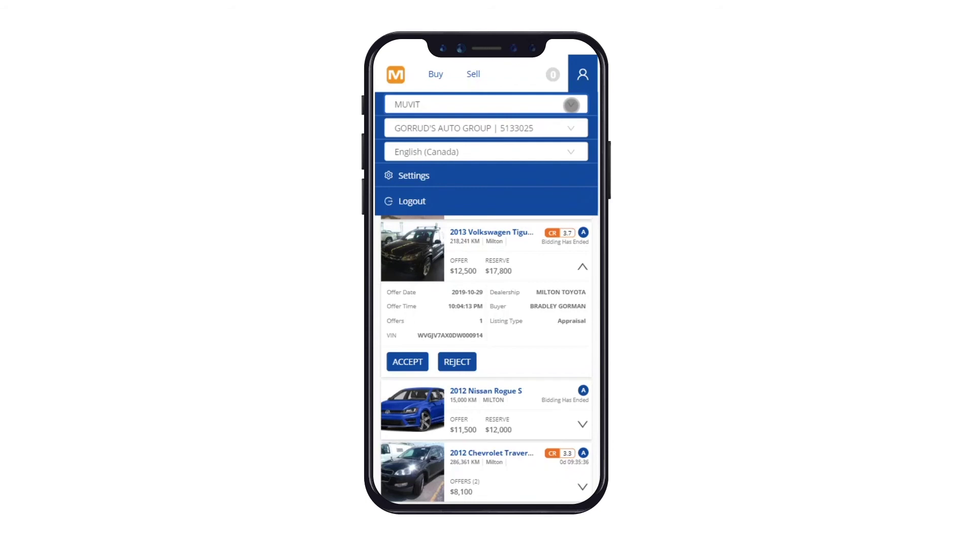
left_click(572, 128)
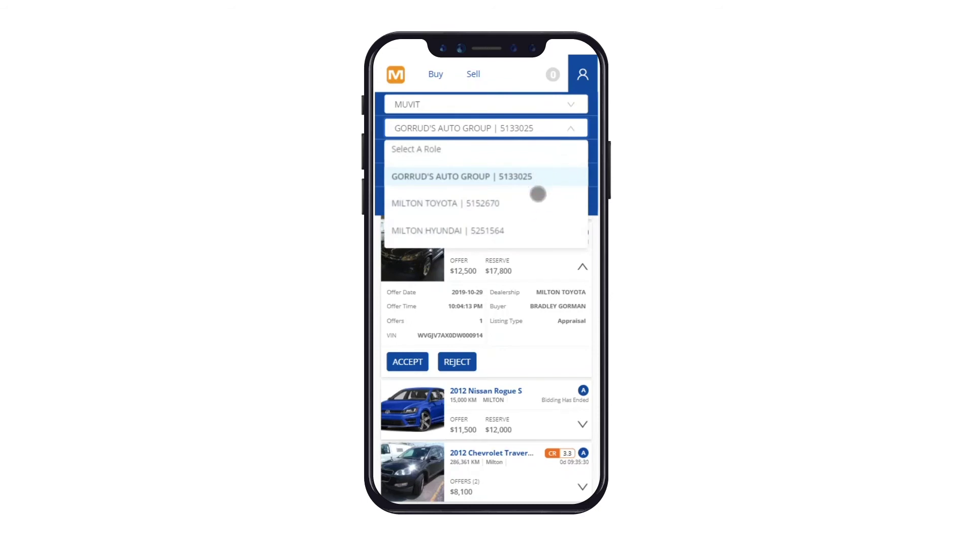
left_click(535, 201)
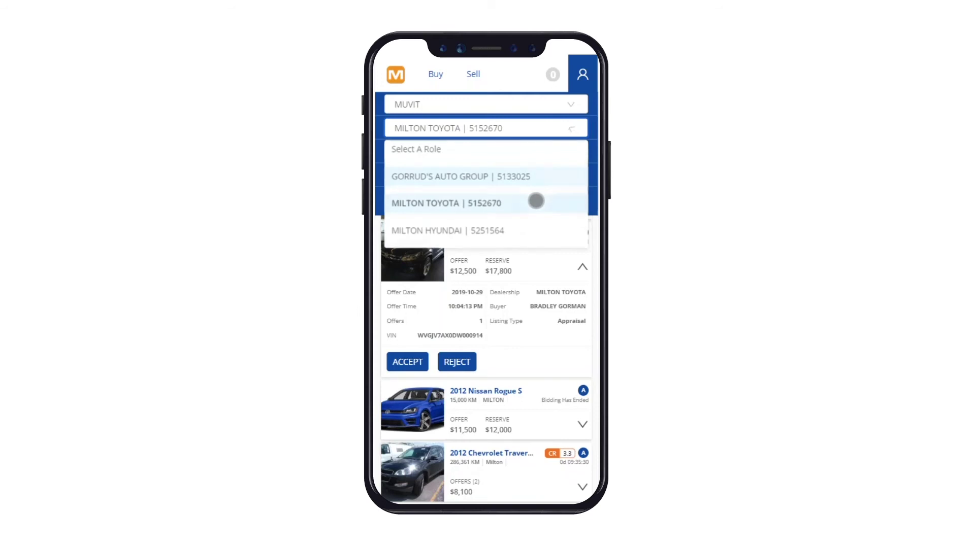
left_click(535, 201)
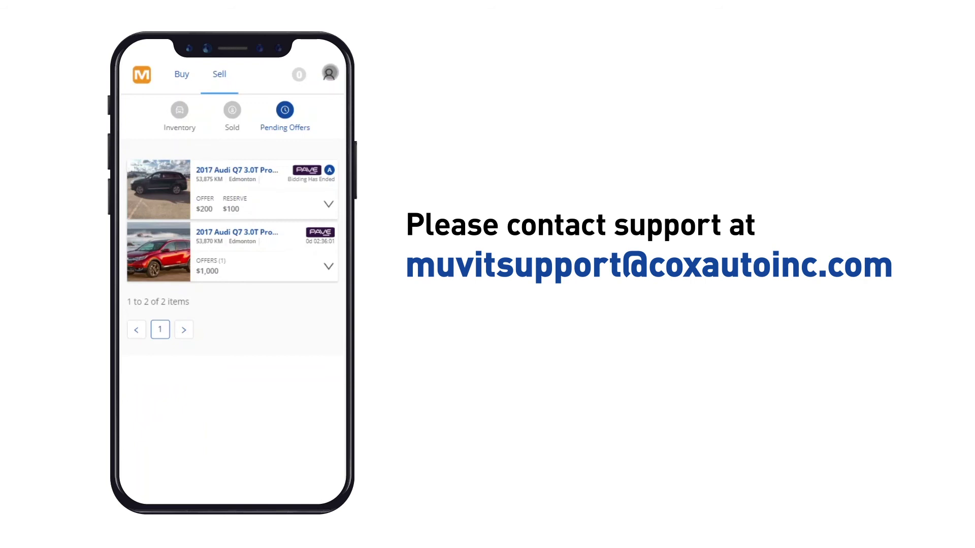
Switch the language to French (Canada) and back to English, then open Settings.
left_click(583, 74)
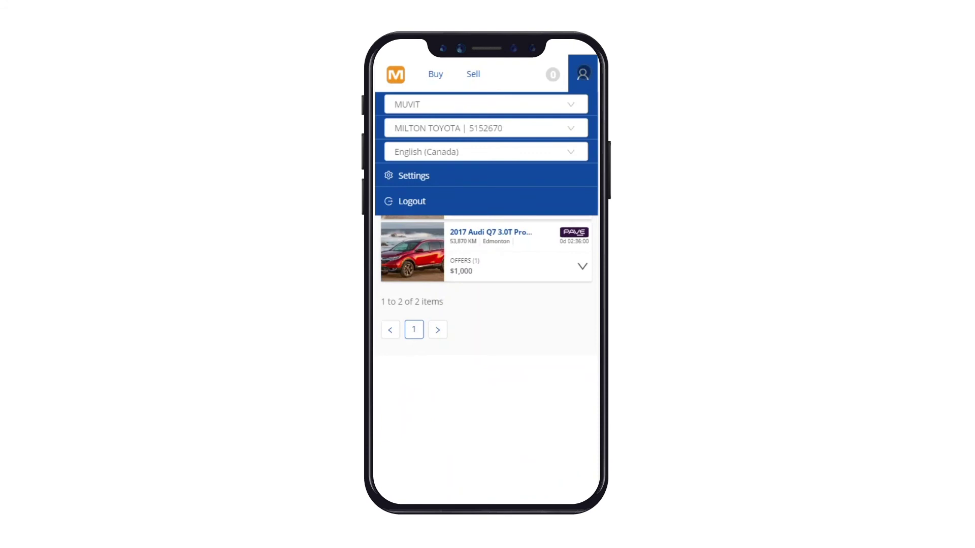
left_click(575, 152)
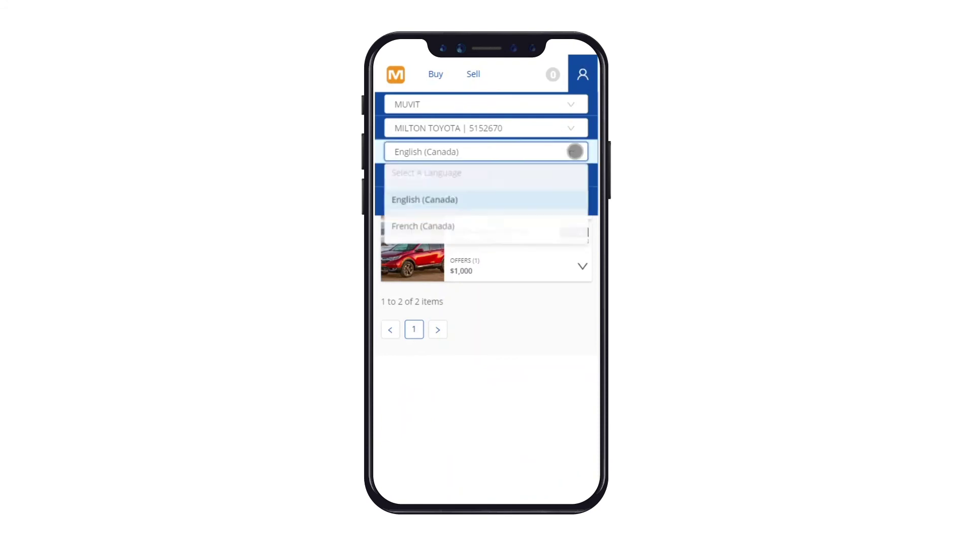
left_click(556, 228)
left_click(582, 74)
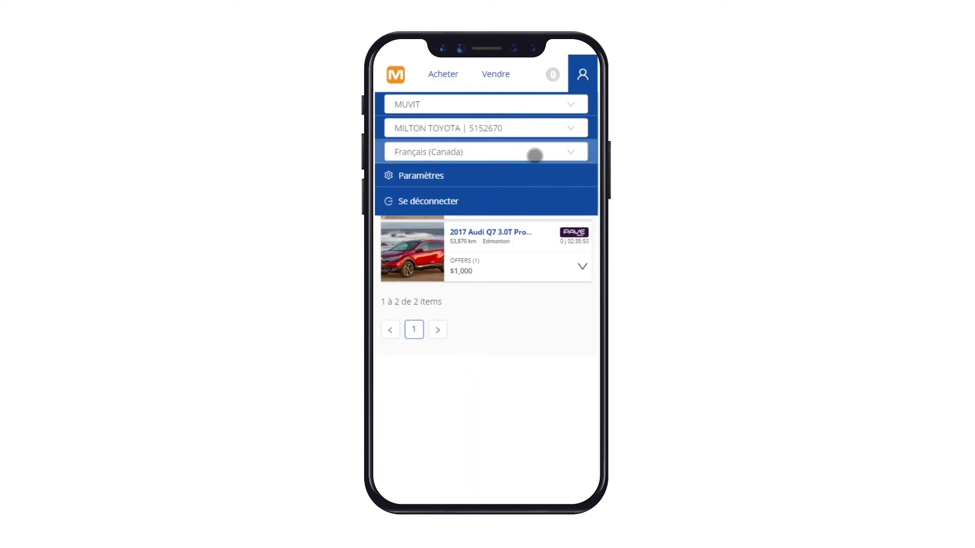
left_click(533, 153)
left_click(522, 201)
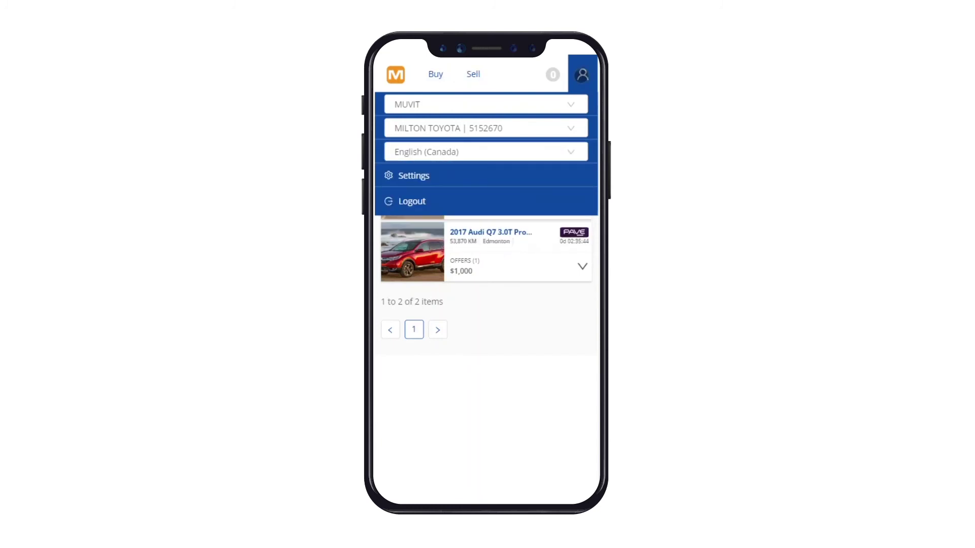
left_click(426, 176)
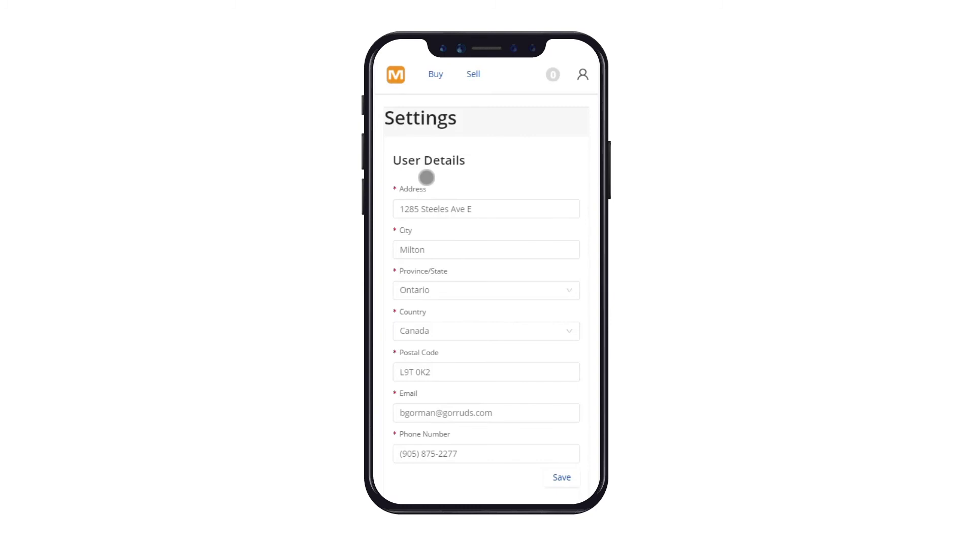
Make GORRUD'S AUTO GROUP the default dealership in its Dealership Details and save.
scroll(576, 209, "down", 6)
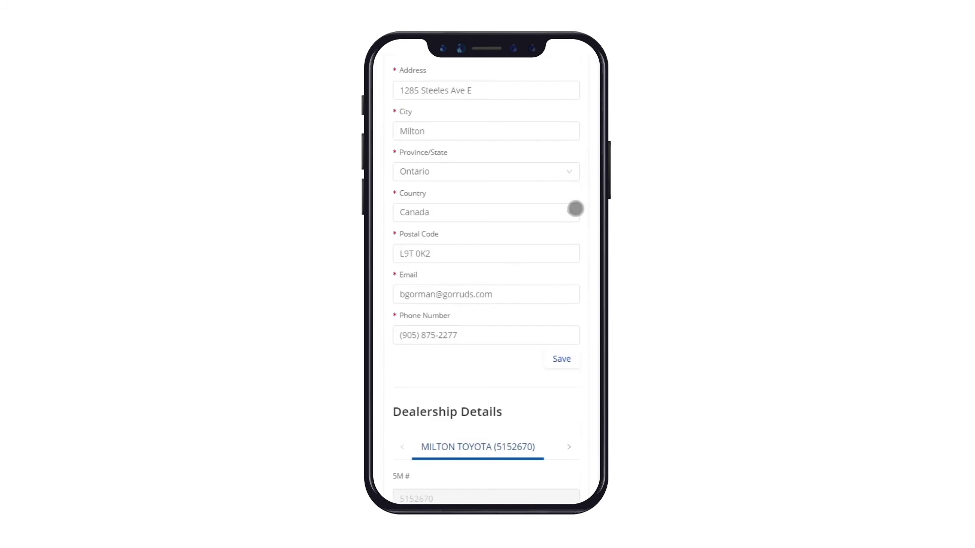
scroll(575, 209, "down", 2)
left_click(569, 150)
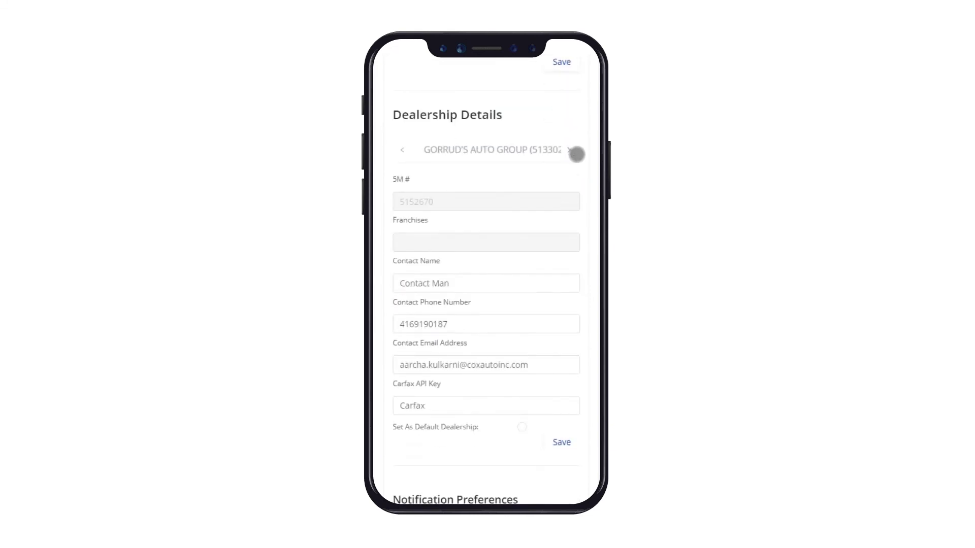
left_click(522, 427)
left_click(561, 442)
Scroll down to review the saved searches and vehicle alerts.
scroll(539, 224, "down", 8)
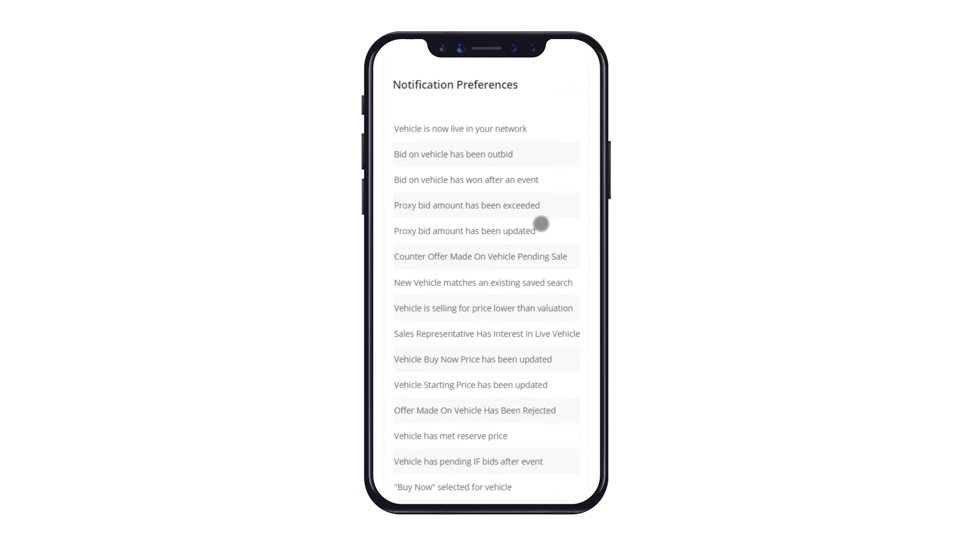
scroll(540, 224, "down", 12)
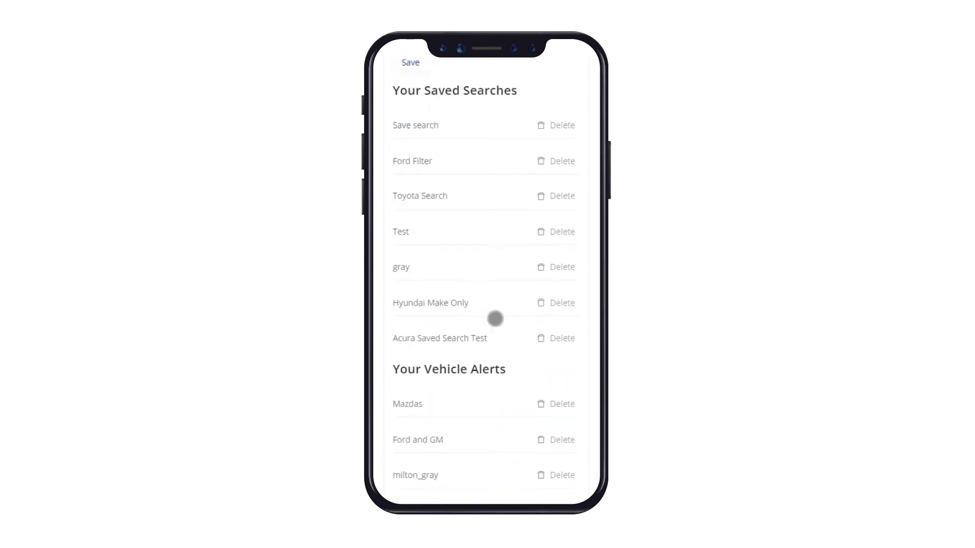
scroll(539, 443, "down", 1)
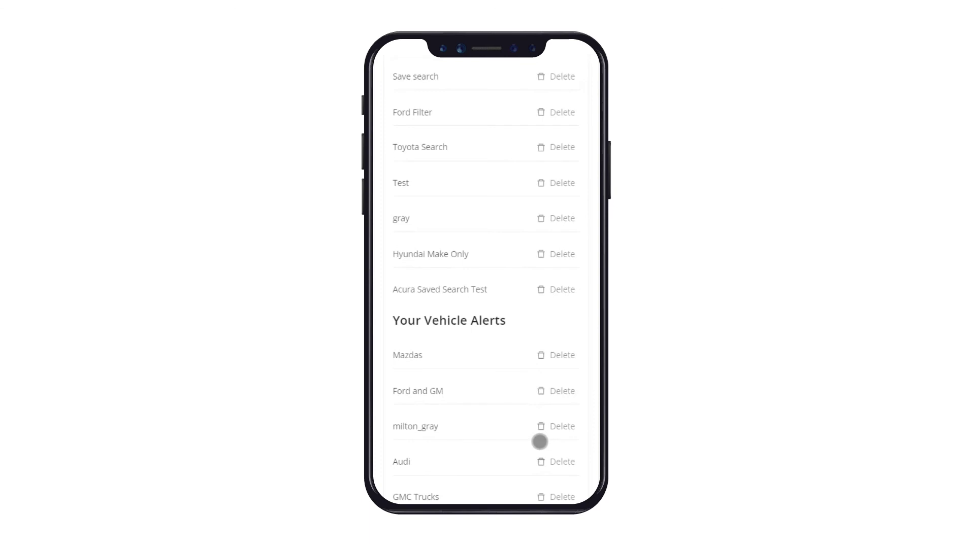